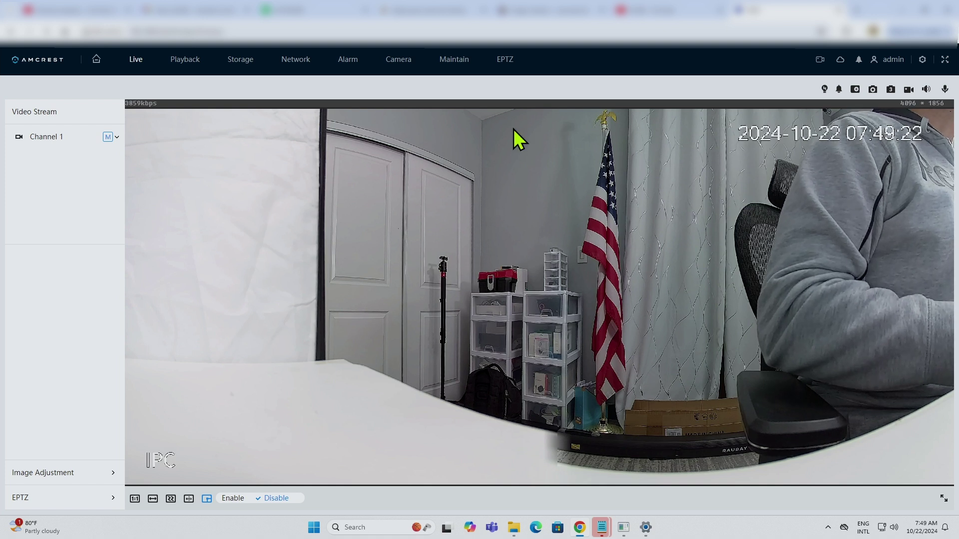
# Apply the EPTZ linkage display mode and view the panorama with three zoomed panes in Live
pyautogui.click(504, 64)
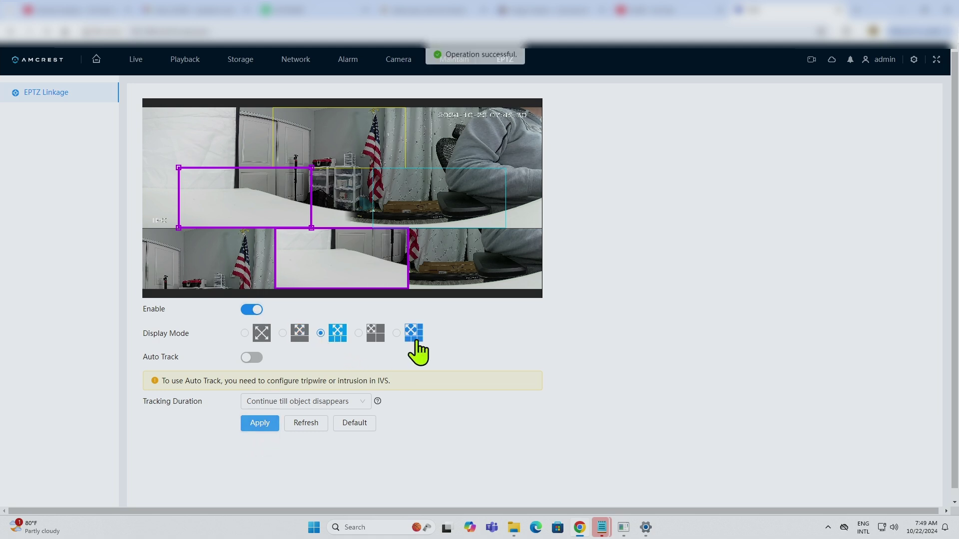
pyautogui.click(137, 60)
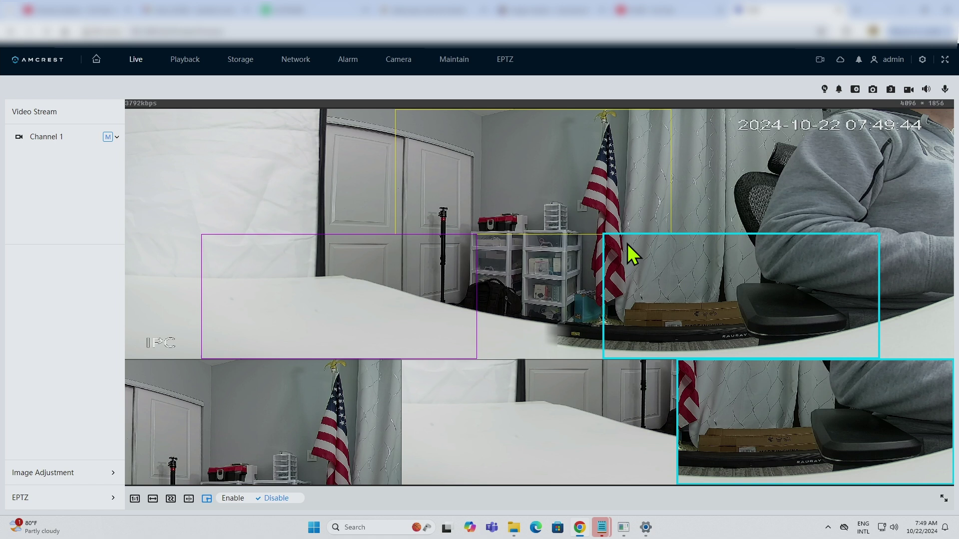
# Apply the four-pane quad EPTZ display layout and check it in live view
pyautogui.click(505, 60)
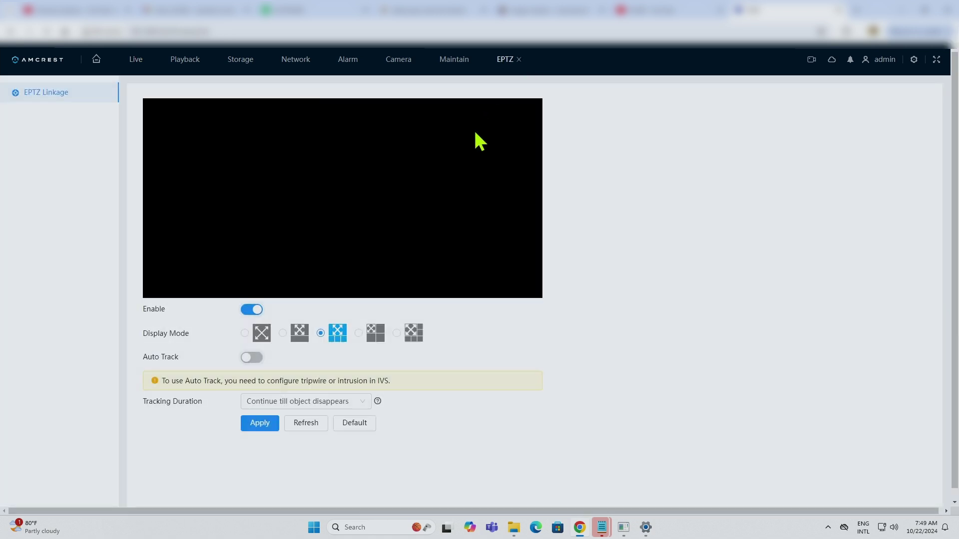
pyautogui.click(368, 335)
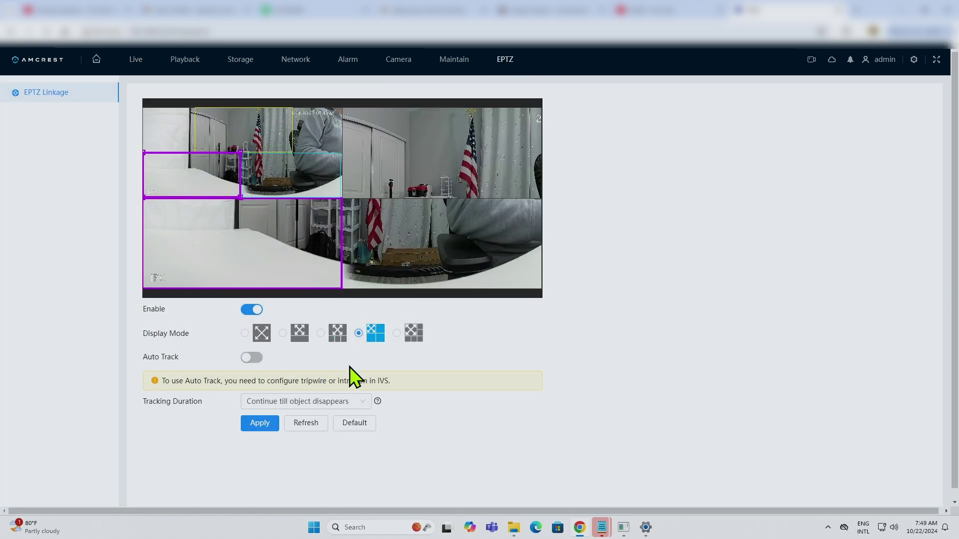
pyautogui.click(260, 425)
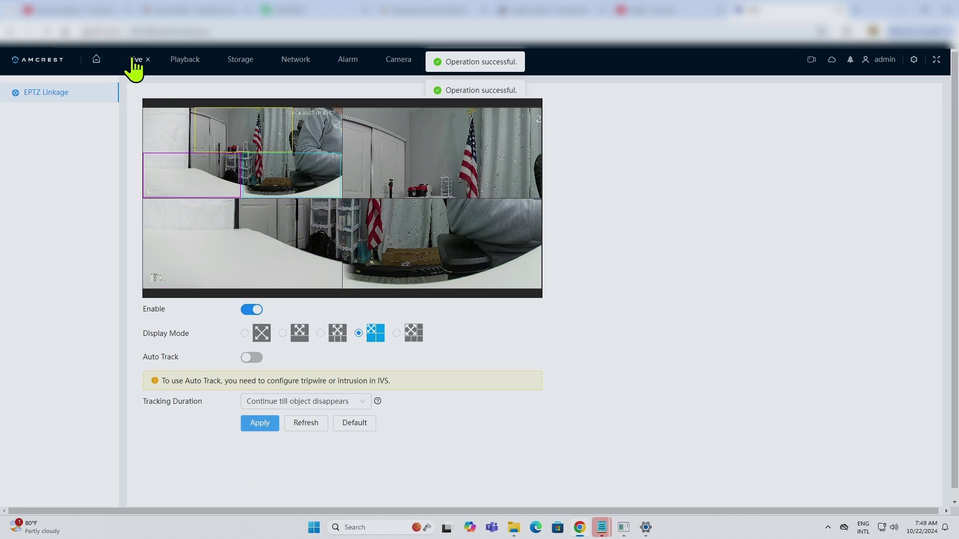
pyautogui.click(134, 60)
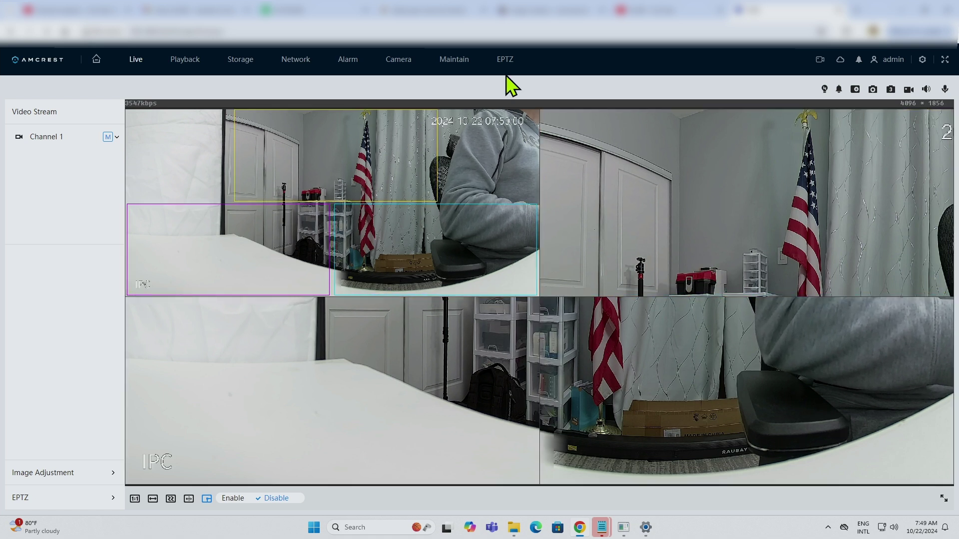
# Turn EPTZ linkage off and save the change
pyautogui.click(504, 60)
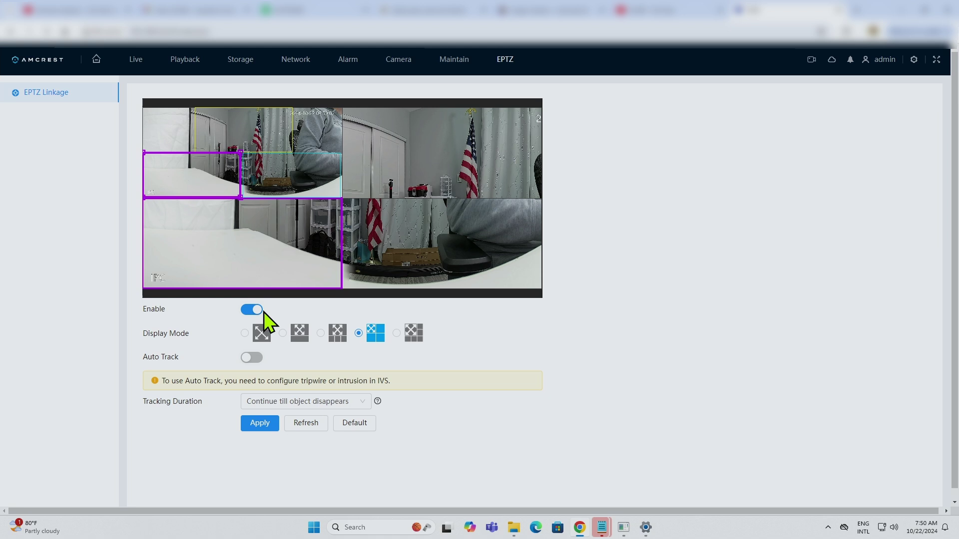
pyautogui.click(253, 310)
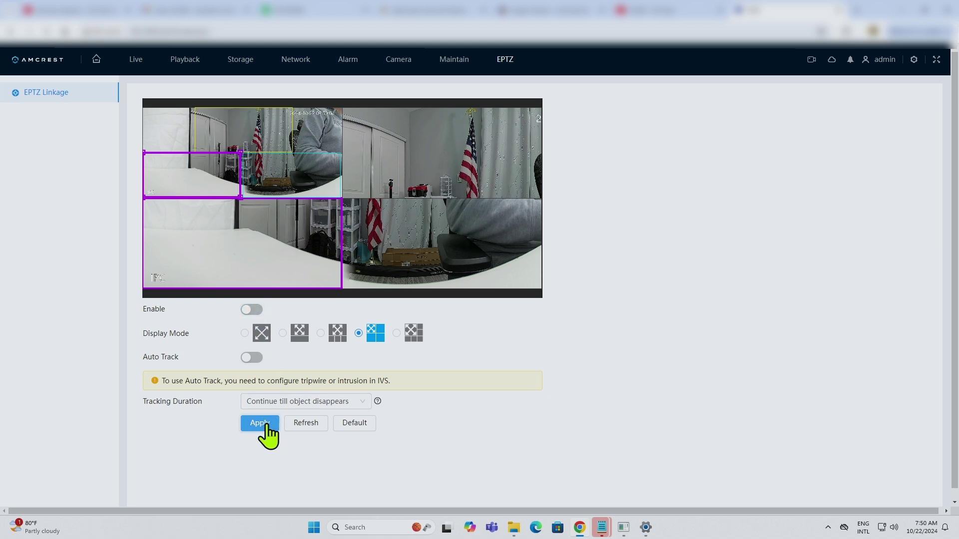
pyautogui.click(266, 424)
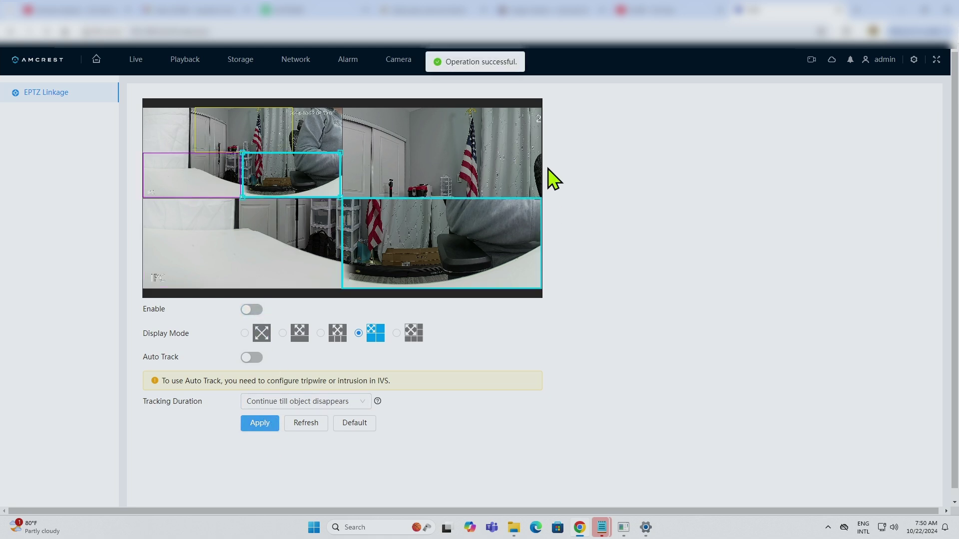
pyautogui.click(515, 181)
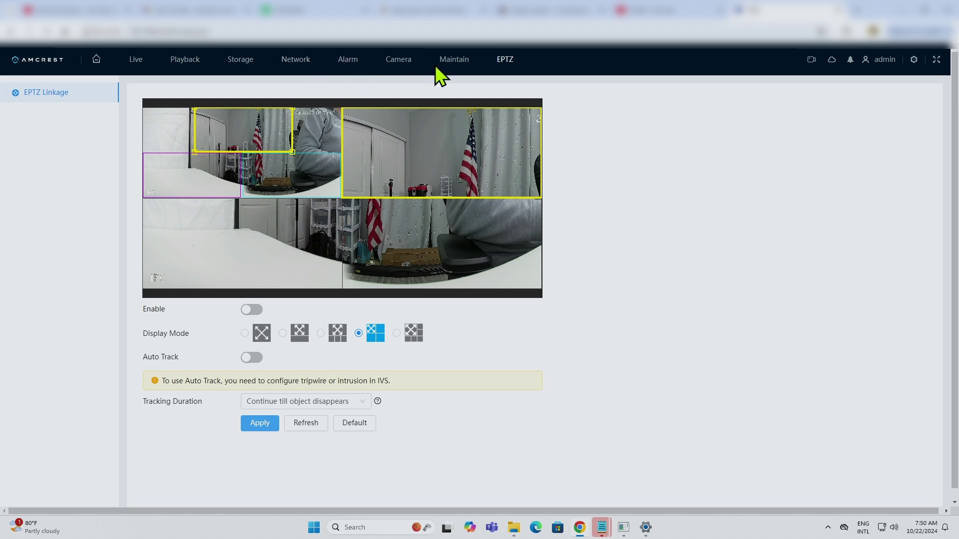
# Review the SD card and network exception abnormality alarms, leaving the free space threshold unchanged
pyautogui.click(348, 60)
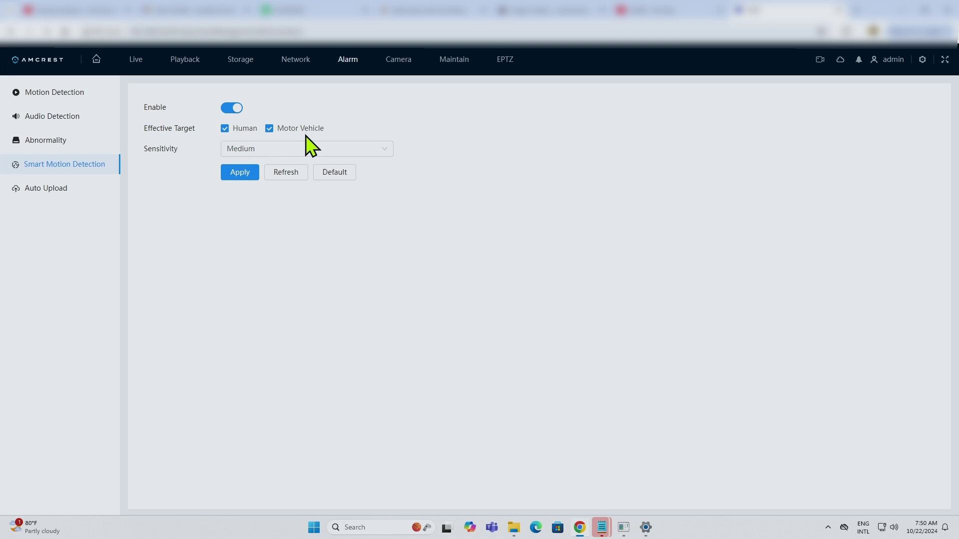
pyautogui.click(37, 145)
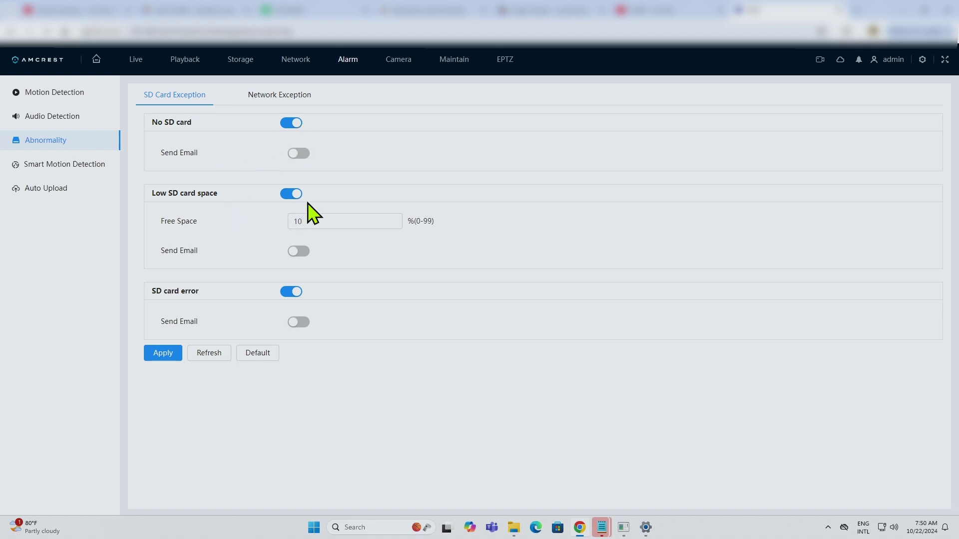
pyautogui.click(304, 223)
pyautogui.click(248, 242)
pyautogui.click(281, 106)
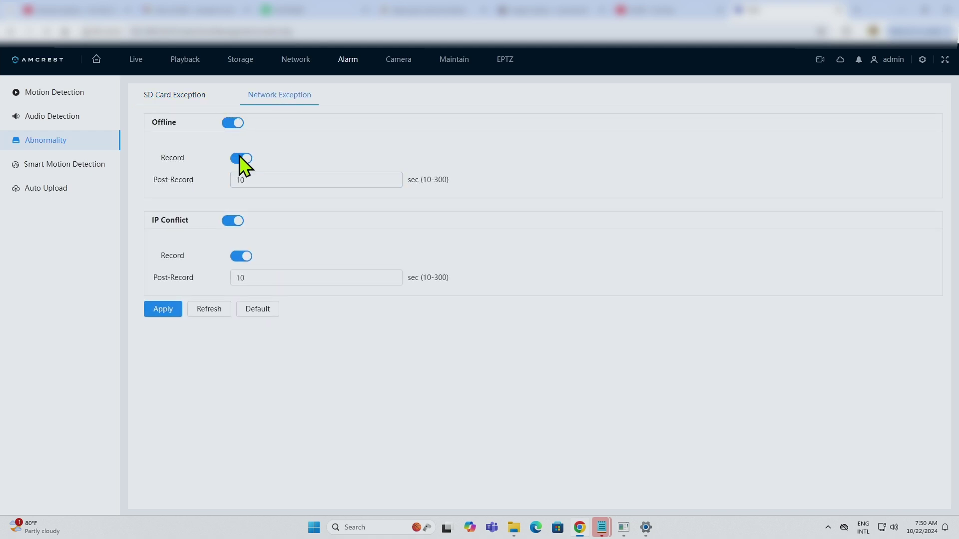
# Review the audio detection alarm settings, then view motion detection with recording and snapshots enabled
pyautogui.click(89, 119)
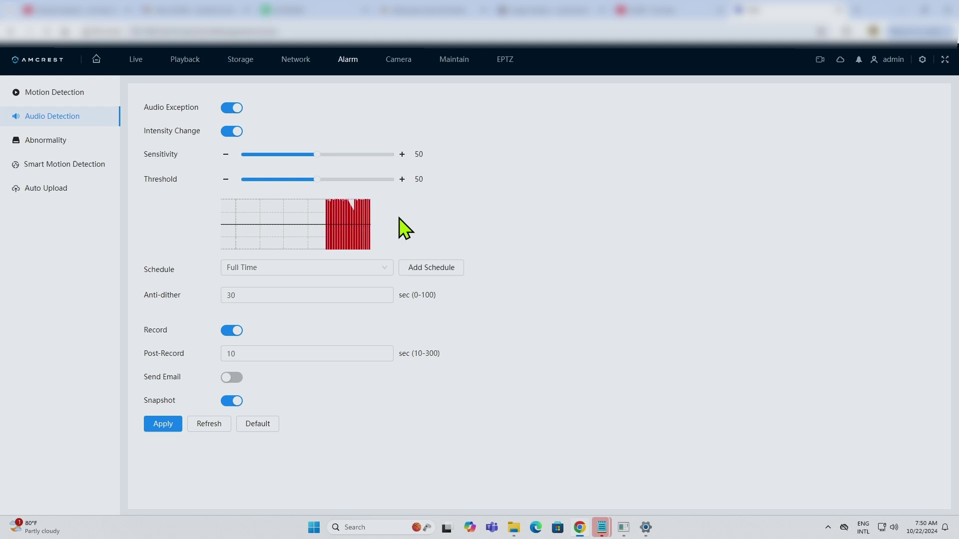
pyautogui.click(86, 106)
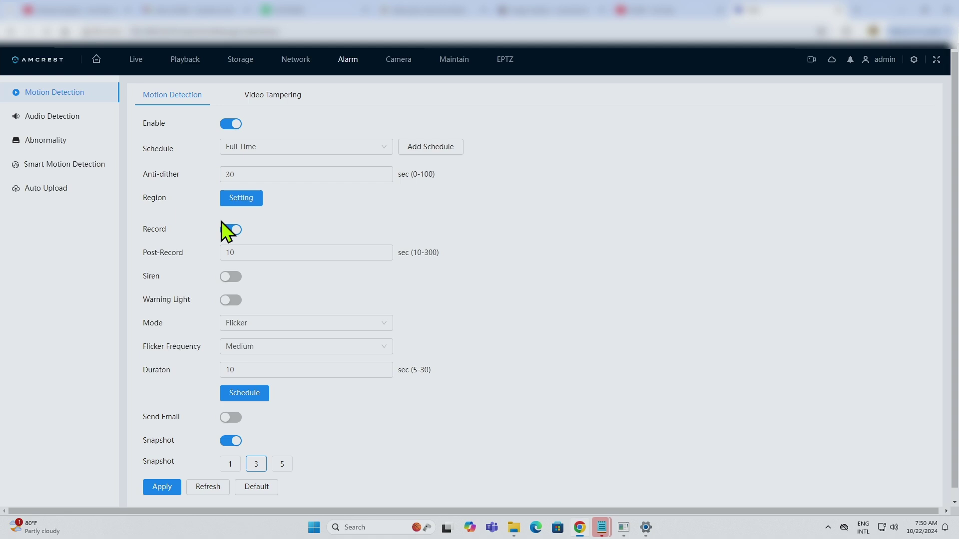
# Review the video tampering alarm with 50% covered area and 3-second duration
pyautogui.scroll(-1, 440, 206)
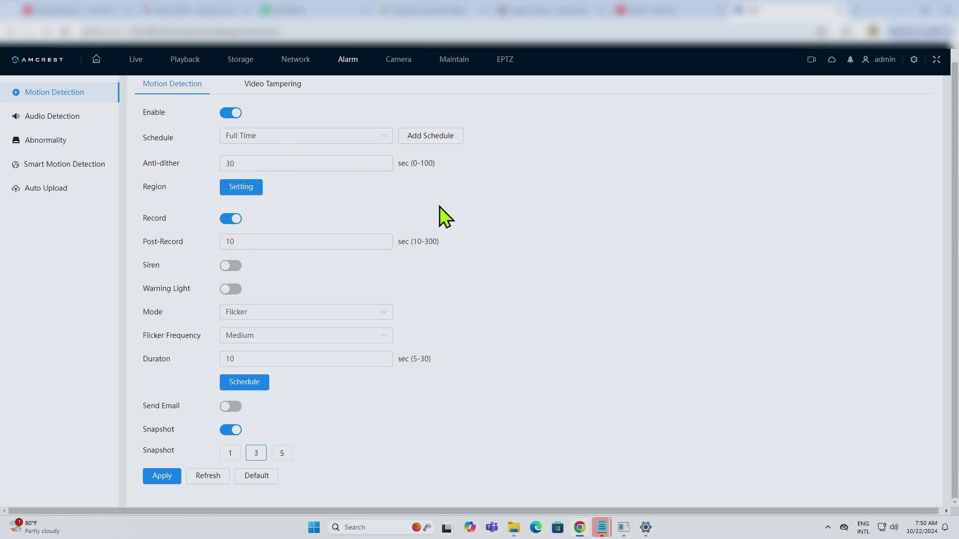
pyautogui.scroll(1, 442, 214)
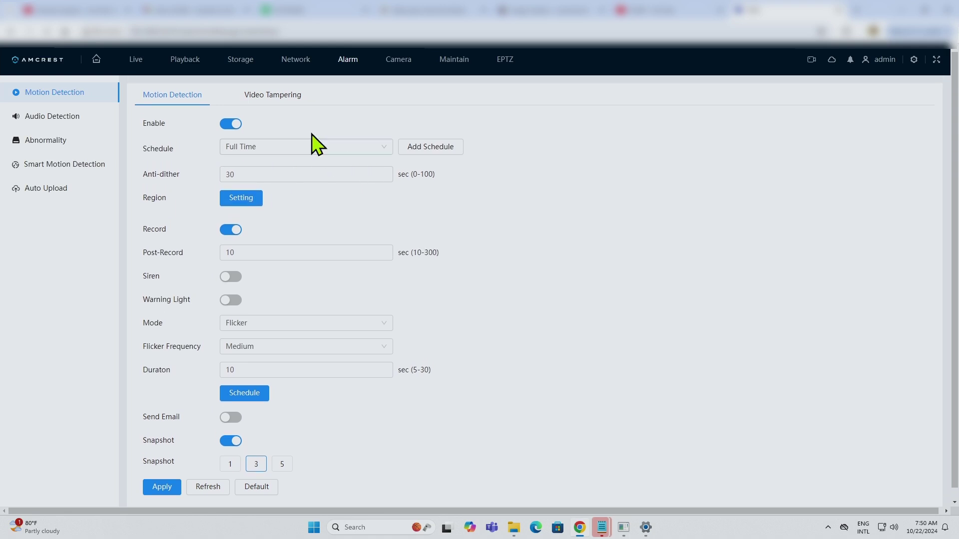
pyautogui.click(278, 100)
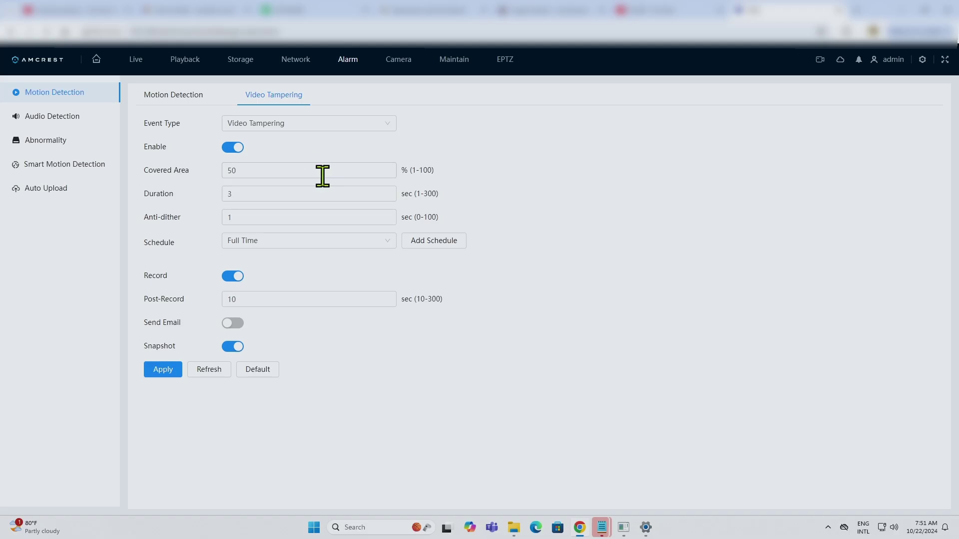
pyautogui.click(247, 173)
# Review the Day profile exposure settings, keeping anti-flicker Outdoor and exposure mode Auto
pyautogui.click(397, 64)
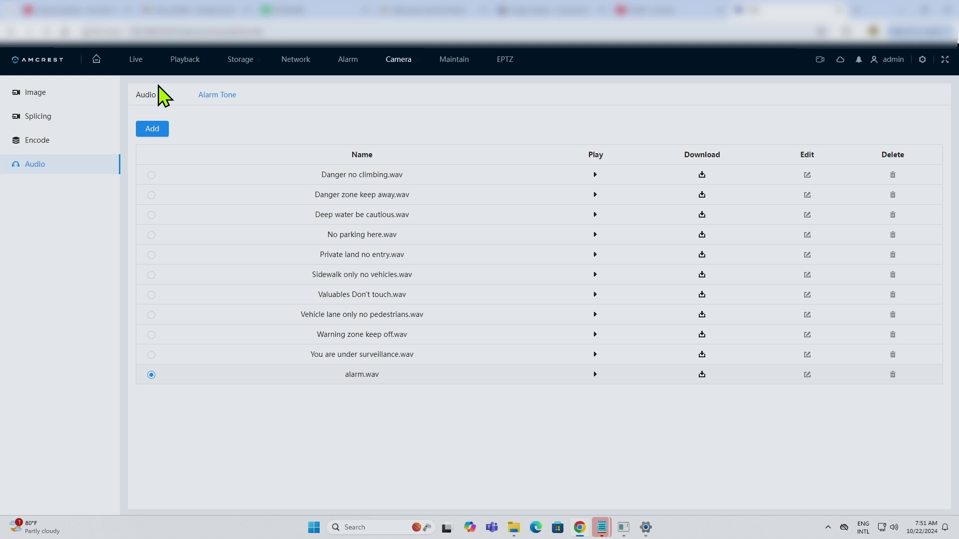
pyautogui.click(51, 93)
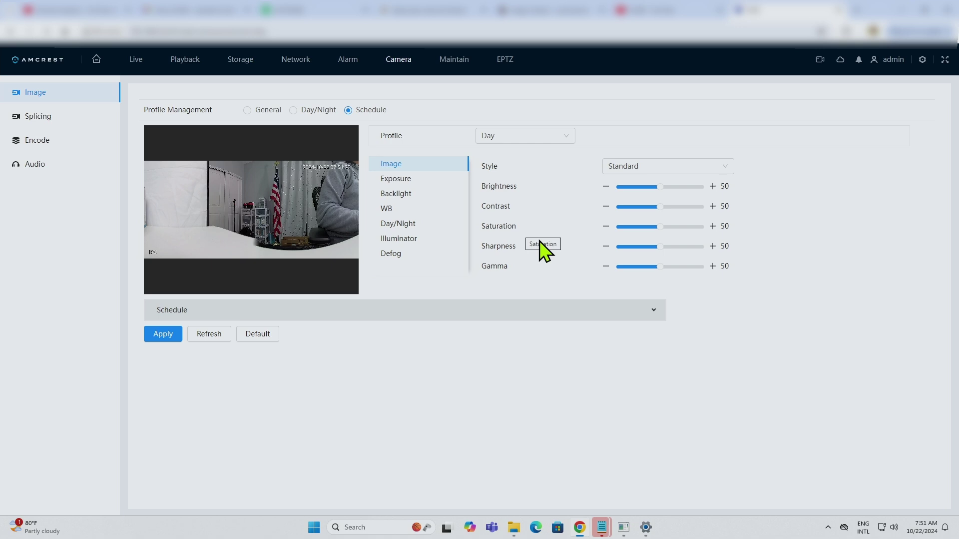
pyautogui.click(402, 183)
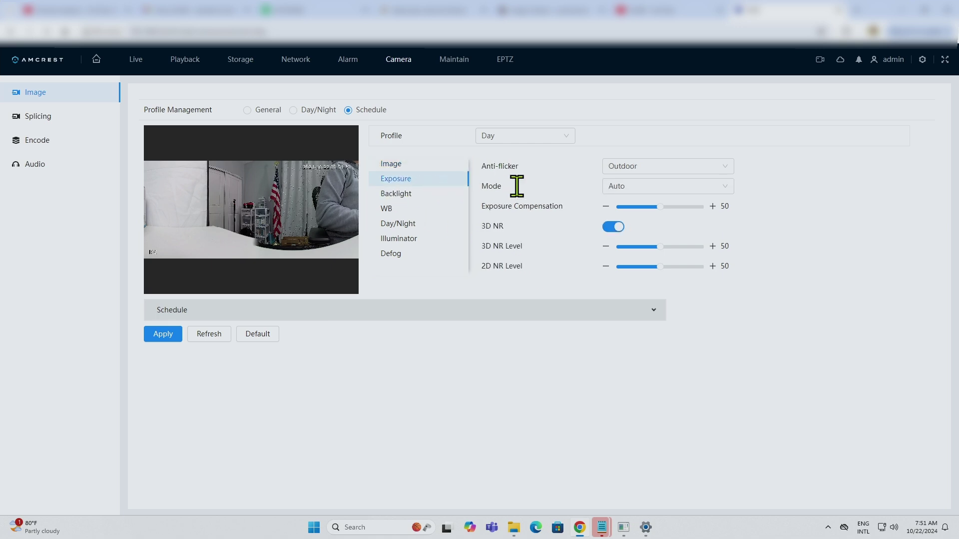
pyautogui.click(674, 170)
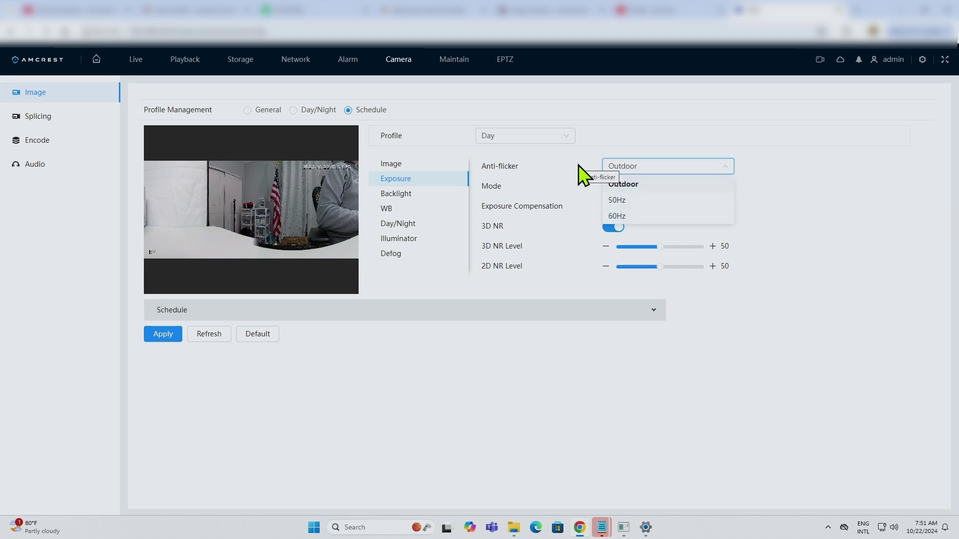
pyautogui.click(592, 183)
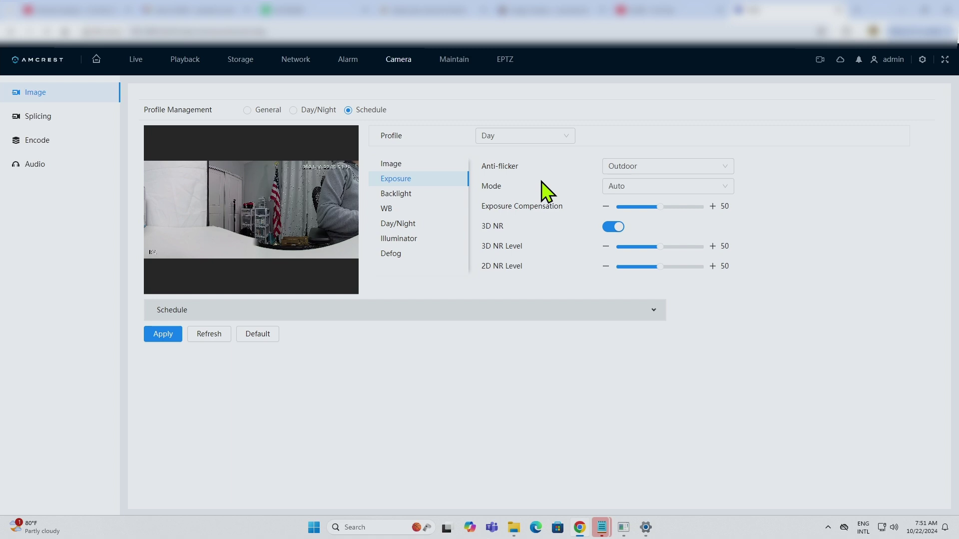
pyautogui.click(619, 186)
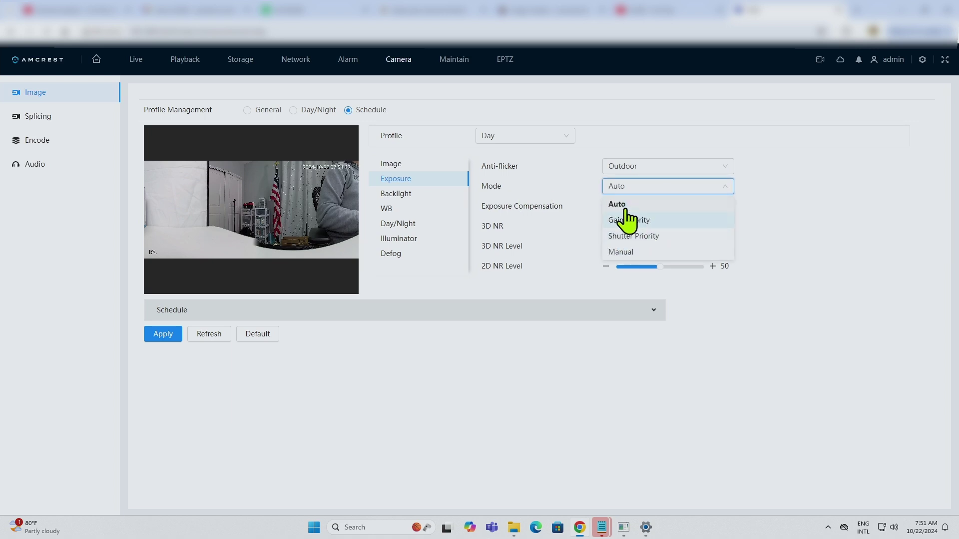
pyautogui.click(564, 184)
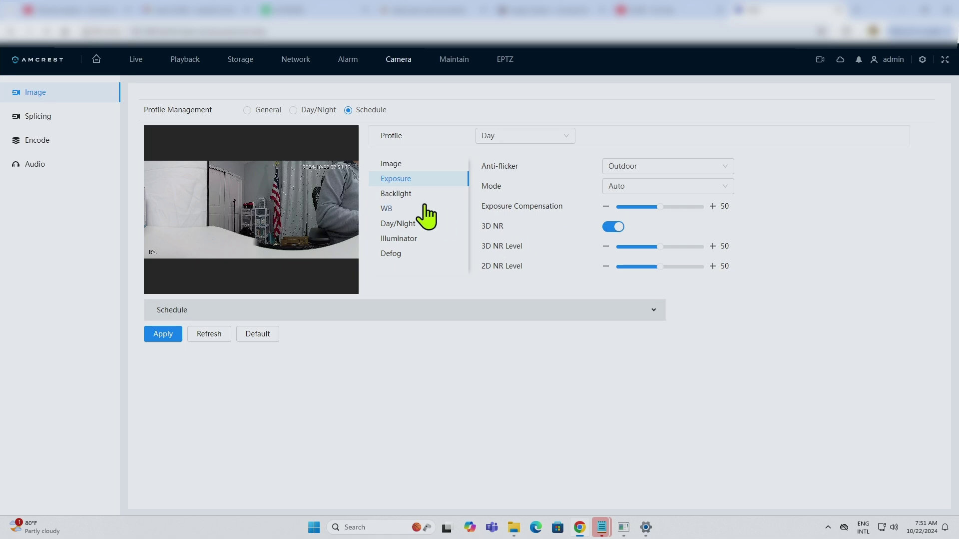
# Review the backlight options and keep white balance on Auto
pyautogui.click(410, 196)
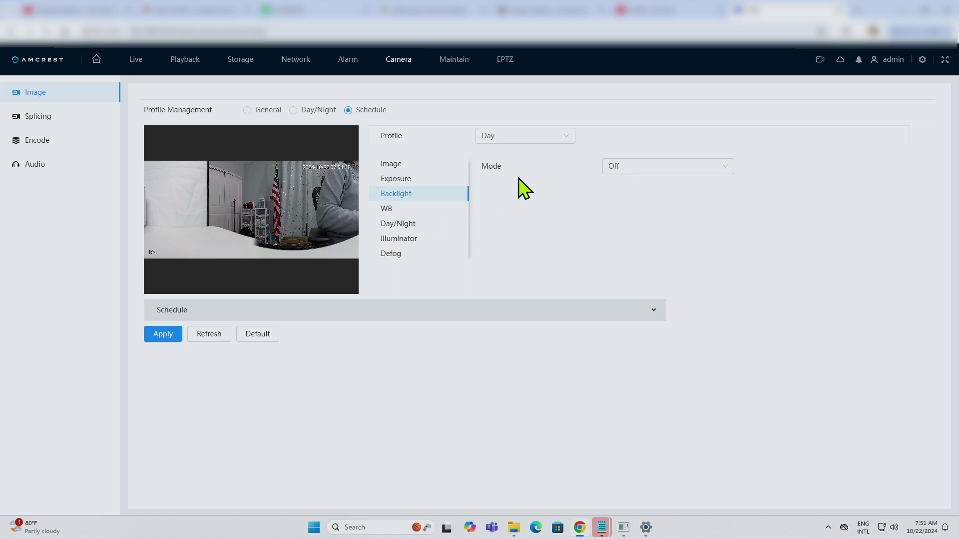
pyautogui.click(659, 169)
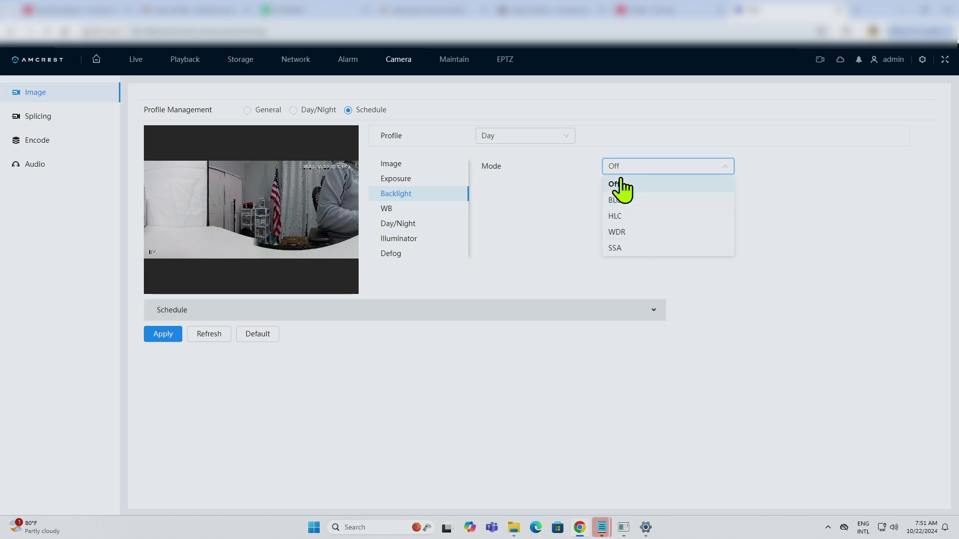
pyautogui.click(399, 208)
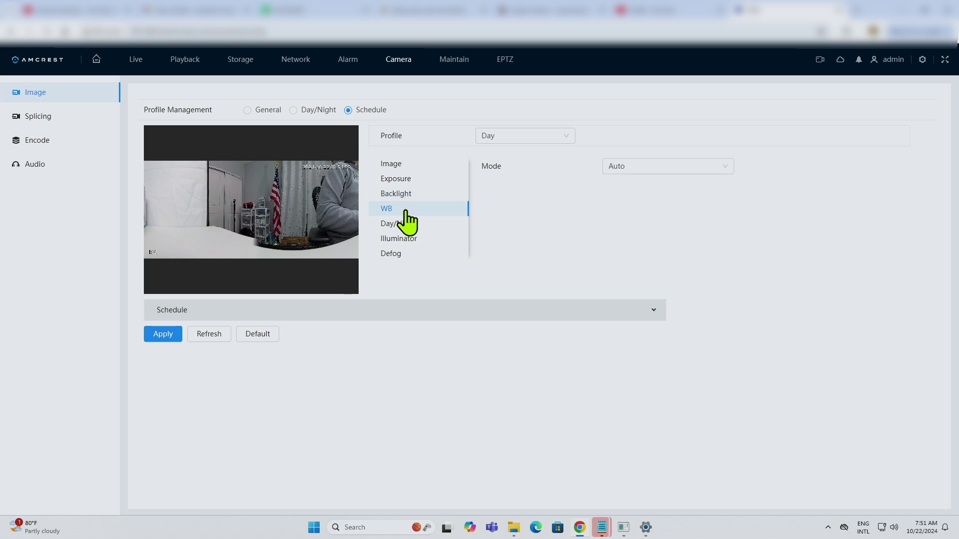
pyautogui.click(649, 166)
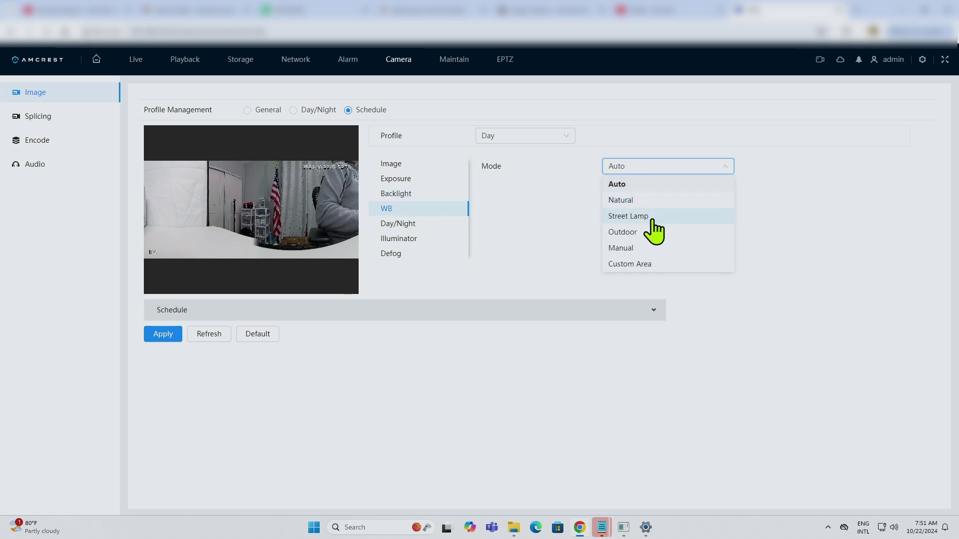
pyautogui.click(561, 178)
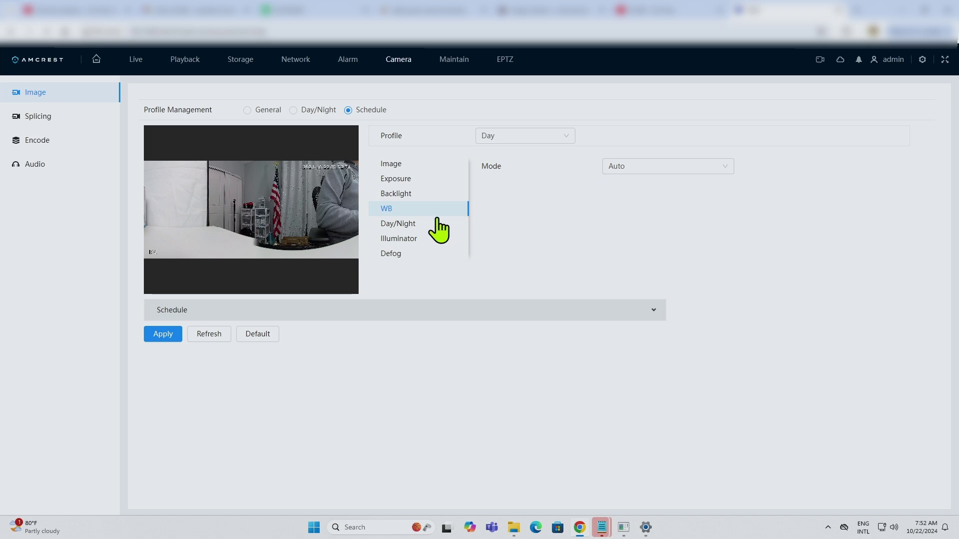
# Review day/night switching and illuminator options unchanged, keeping IR Mode, then view defog (off)
pyautogui.click(414, 224)
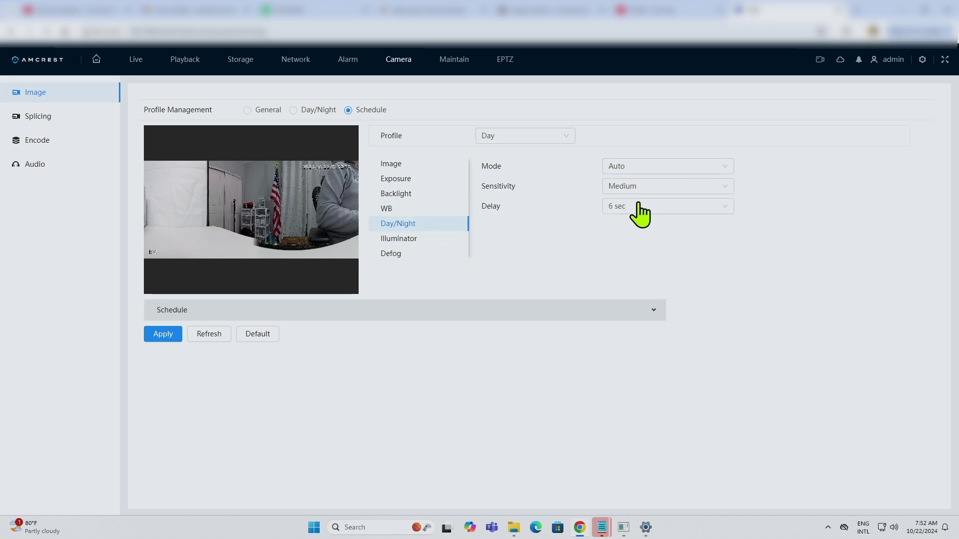
pyautogui.click(651, 188)
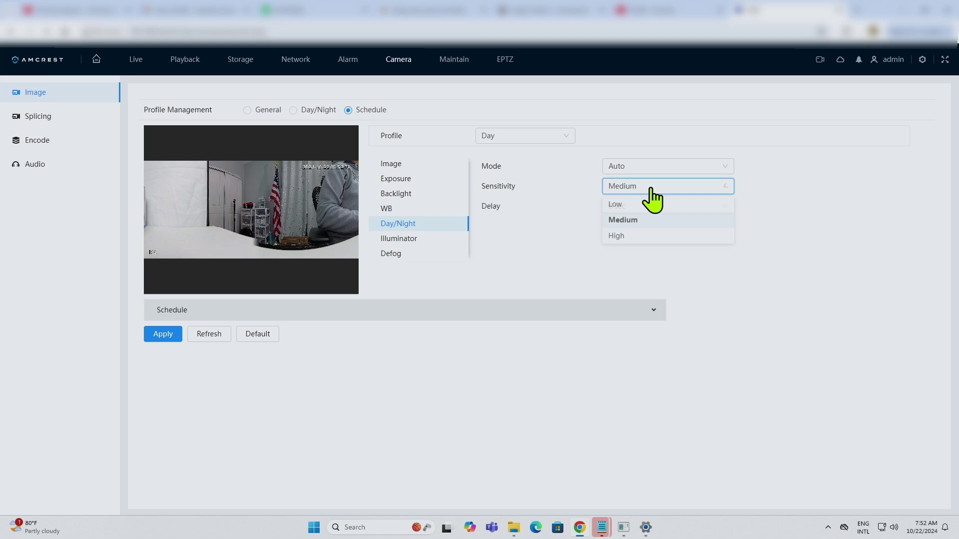
pyautogui.click(651, 167)
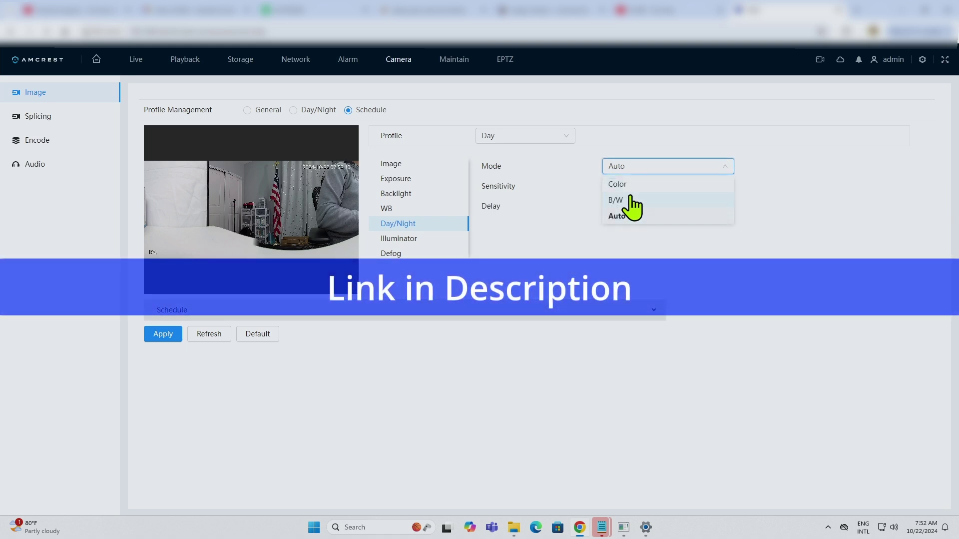
pyautogui.click(636, 169)
pyautogui.click(414, 240)
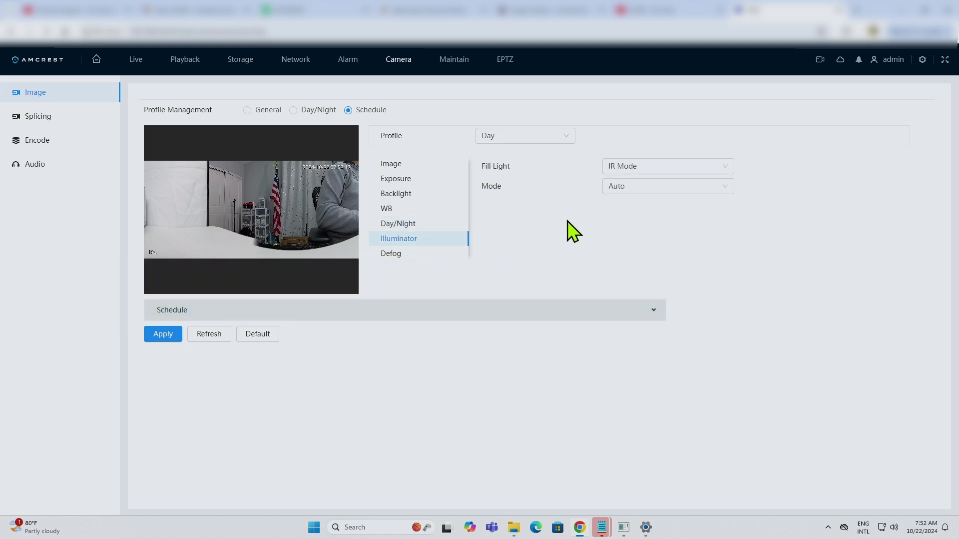
pyautogui.click(649, 169)
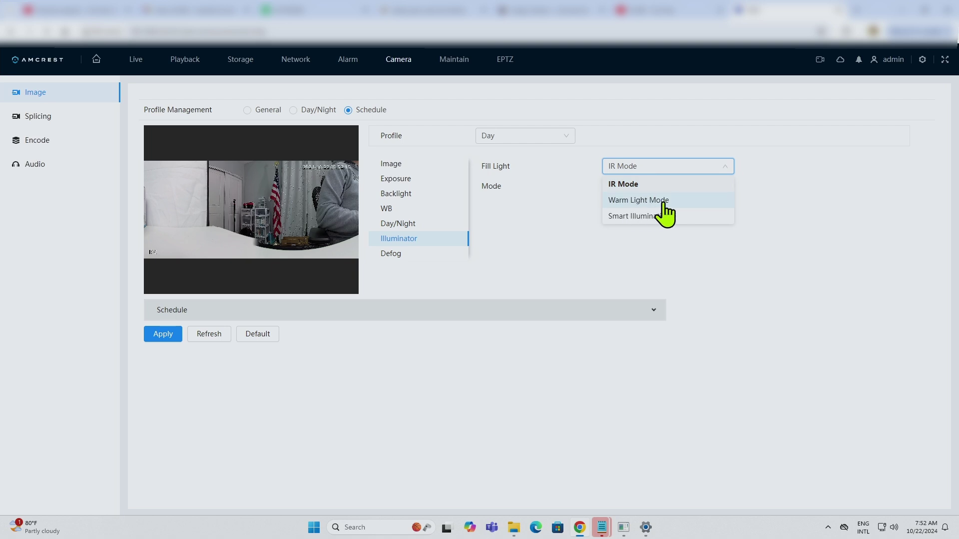
pyautogui.click(533, 212)
pyautogui.click(394, 255)
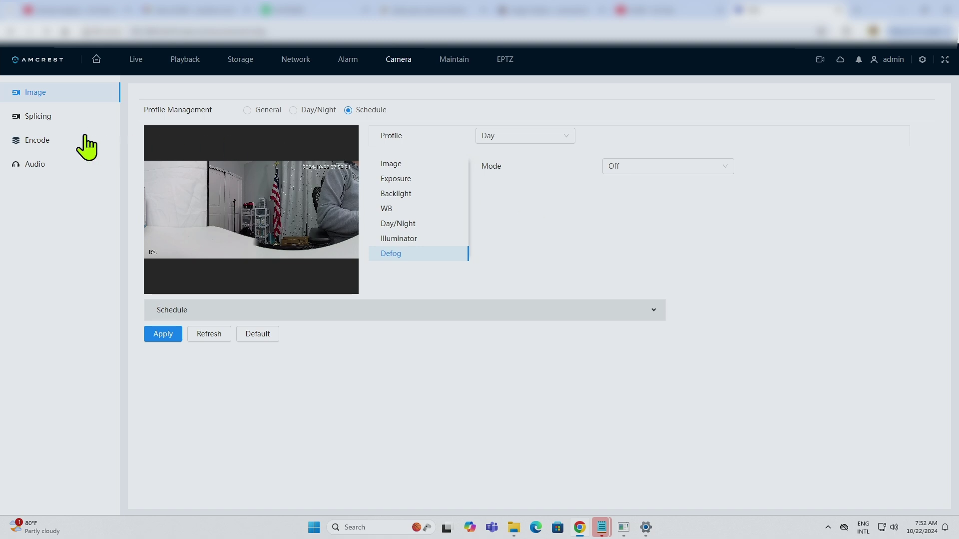
# Review the main stream encoding: H.264, 4096×1856 resolution, 15 fps, and bit rate type
pyautogui.click(48, 117)
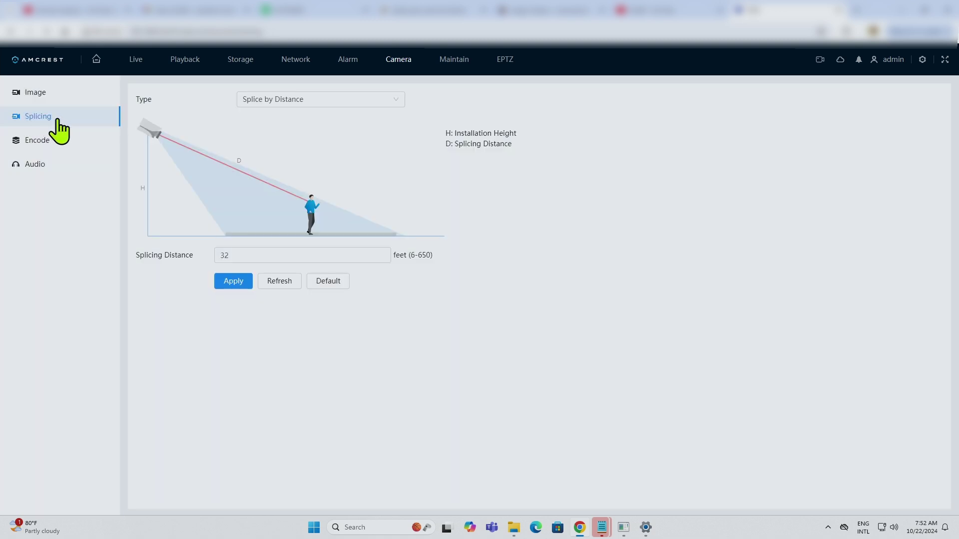
pyautogui.click(55, 142)
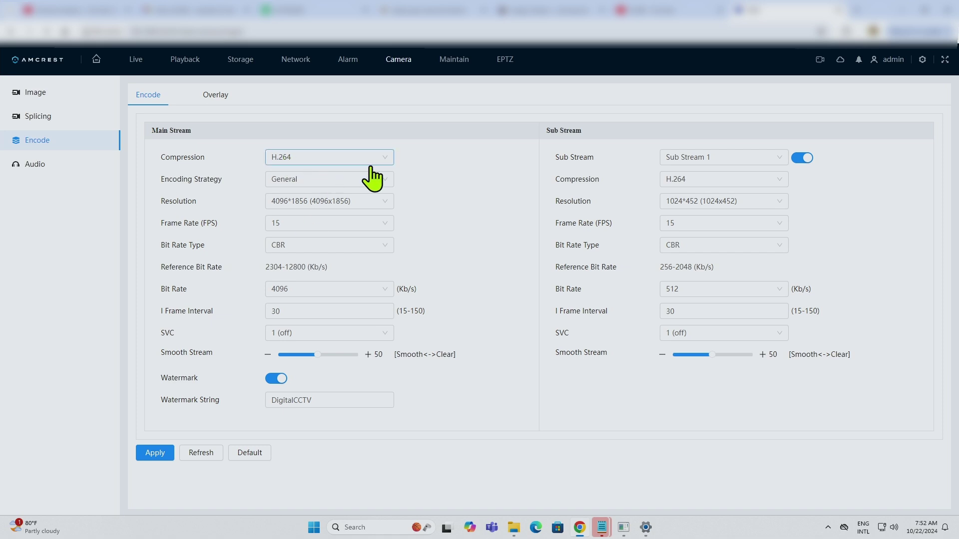
pyautogui.click(340, 158)
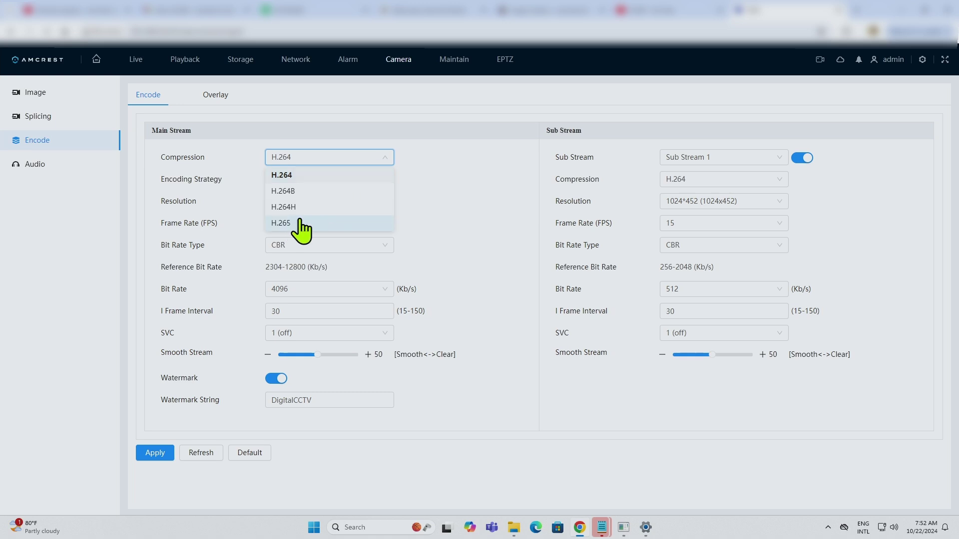
pyautogui.click(462, 197)
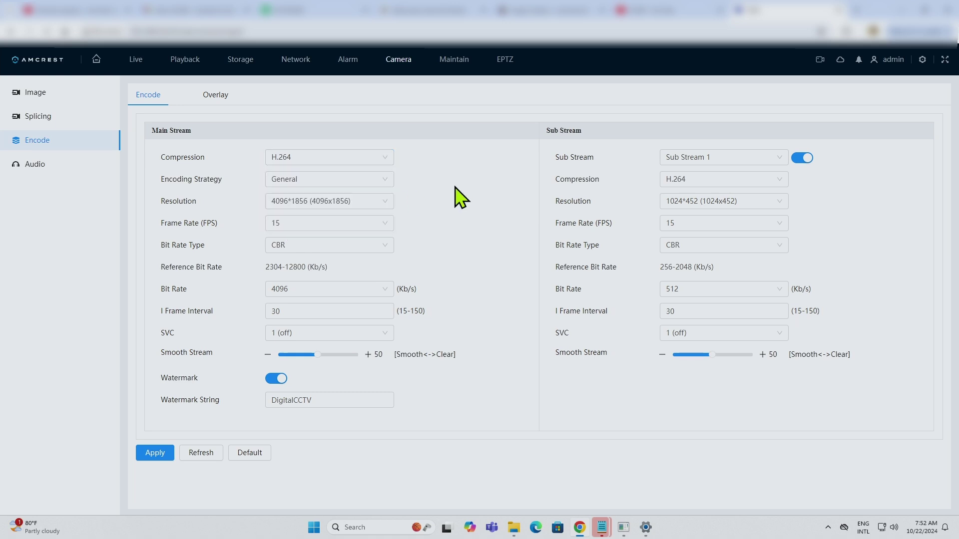
pyautogui.click(368, 202)
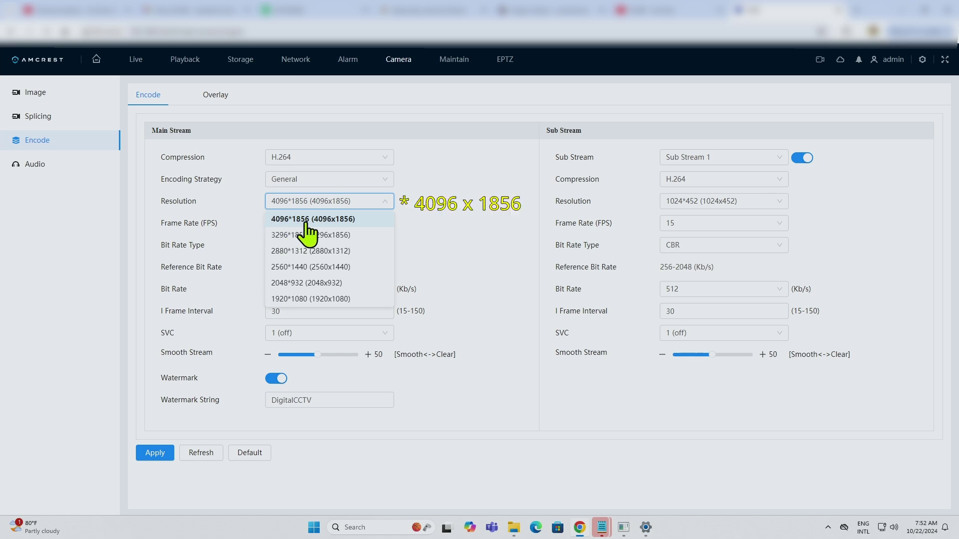
pyautogui.click(434, 205)
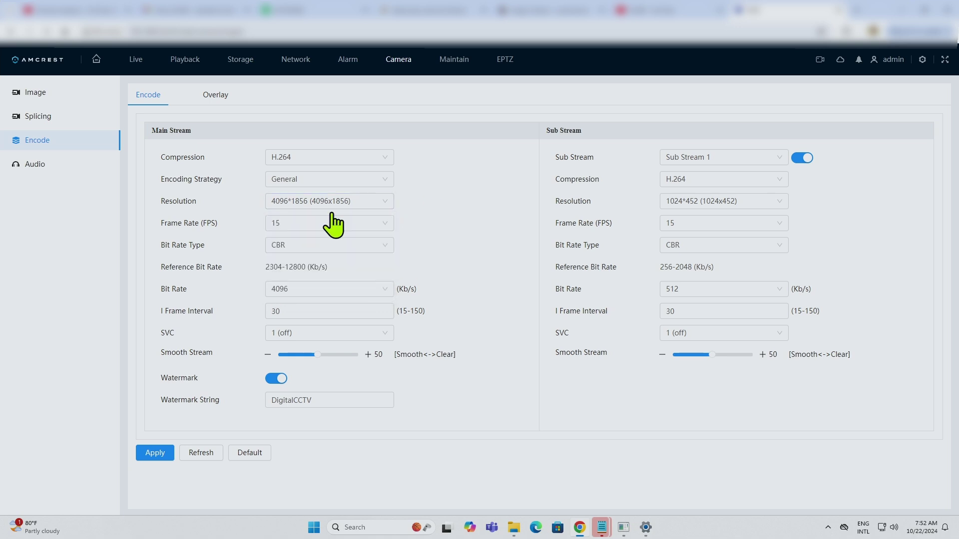
pyautogui.click(299, 228)
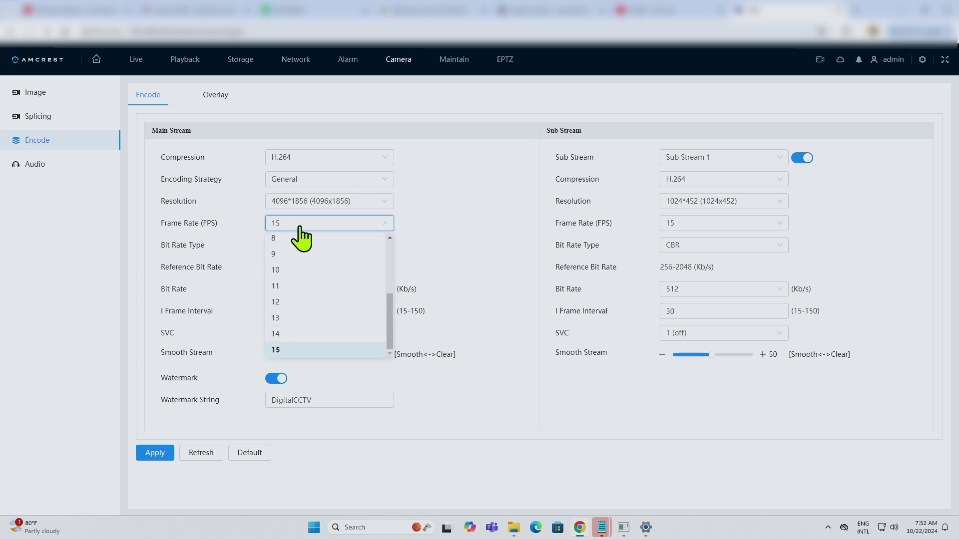
pyautogui.click(299, 227)
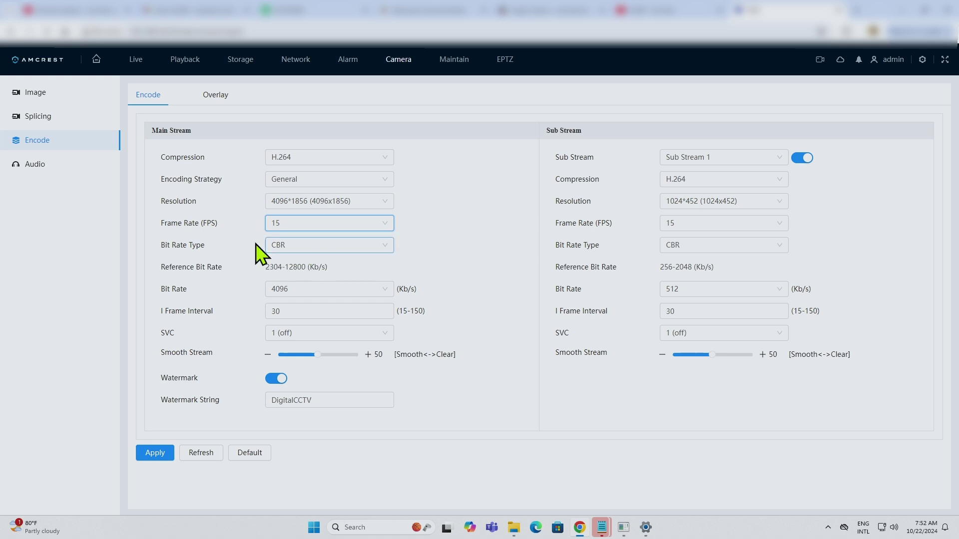
pyautogui.click(300, 256)
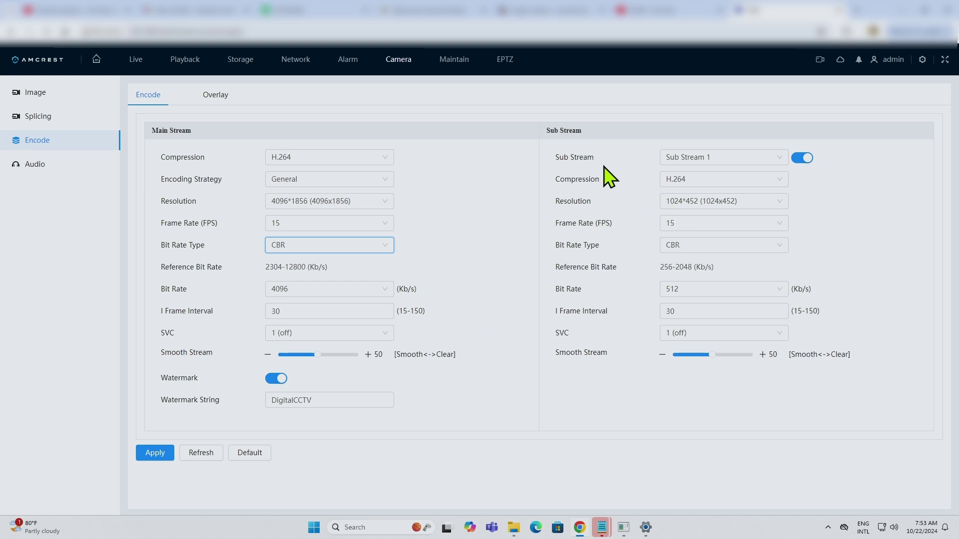
# Set Sub Stream 1 frame rate to 10 and bit rate type to VBR, then apply
pyautogui.click(712, 228)
pyautogui.click(687, 270)
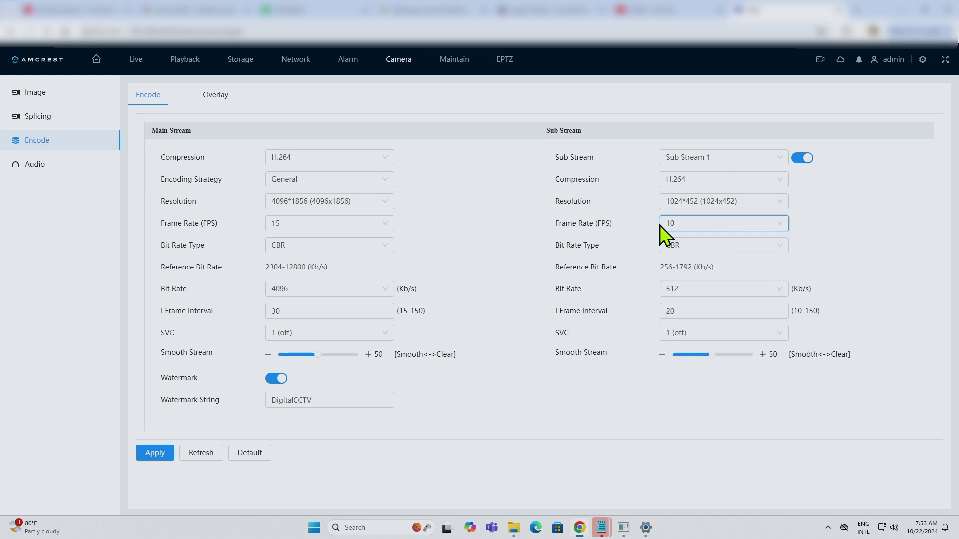
pyautogui.click(683, 244)
pyautogui.click(678, 279)
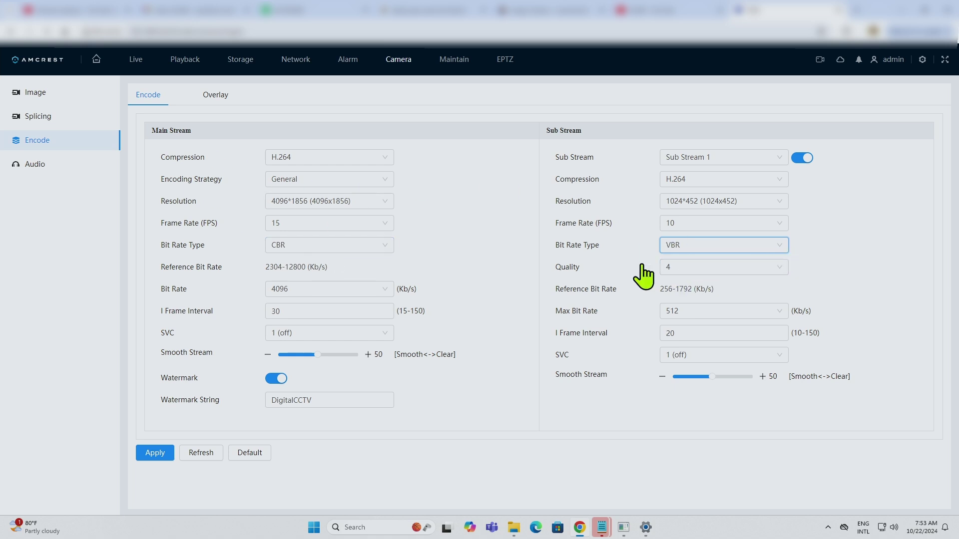
pyautogui.click(153, 455)
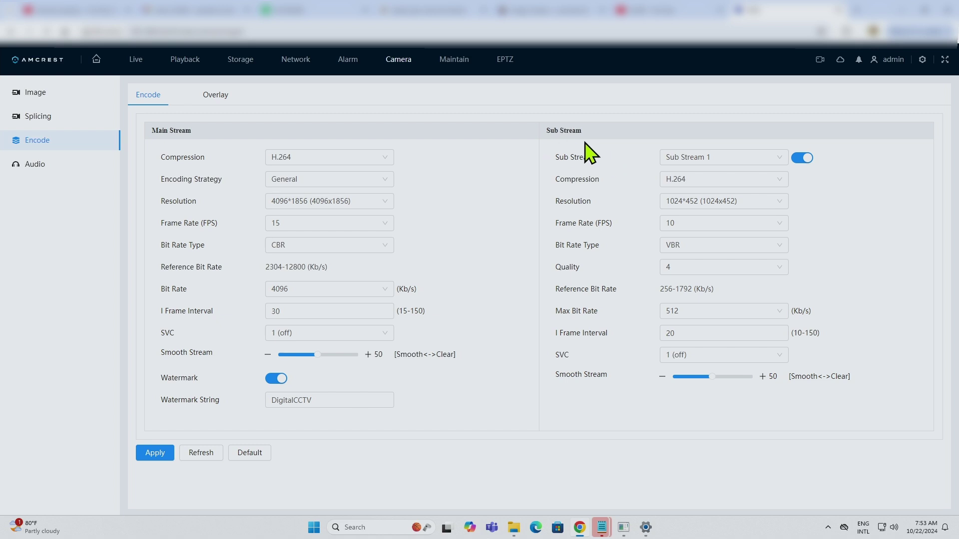
# View the TCP/IP RTMP streaming page, left disabled on port 1935
pyautogui.click(300, 68)
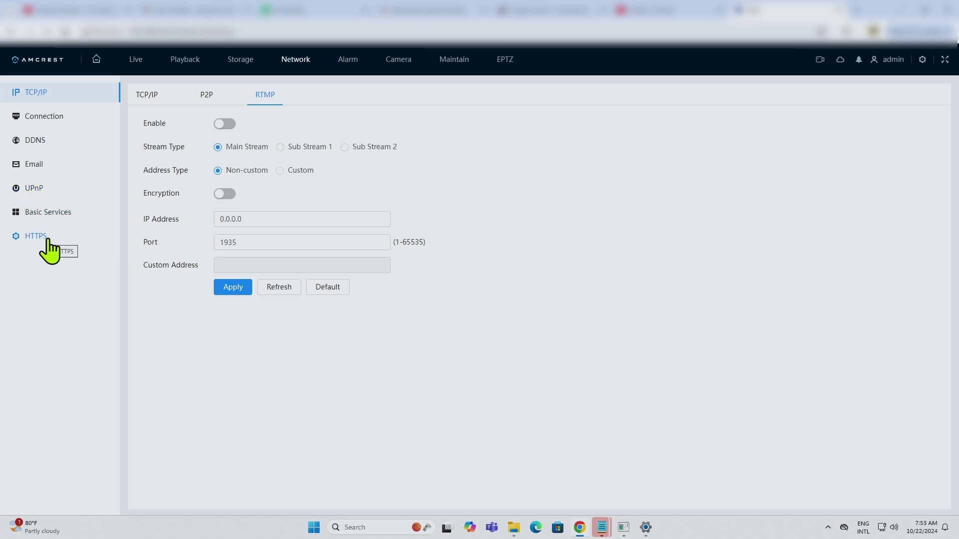
# Review storage disk and record control, keeping Main Stream recorded, then view the 24/7 weekly schedule
pyautogui.click(238, 68)
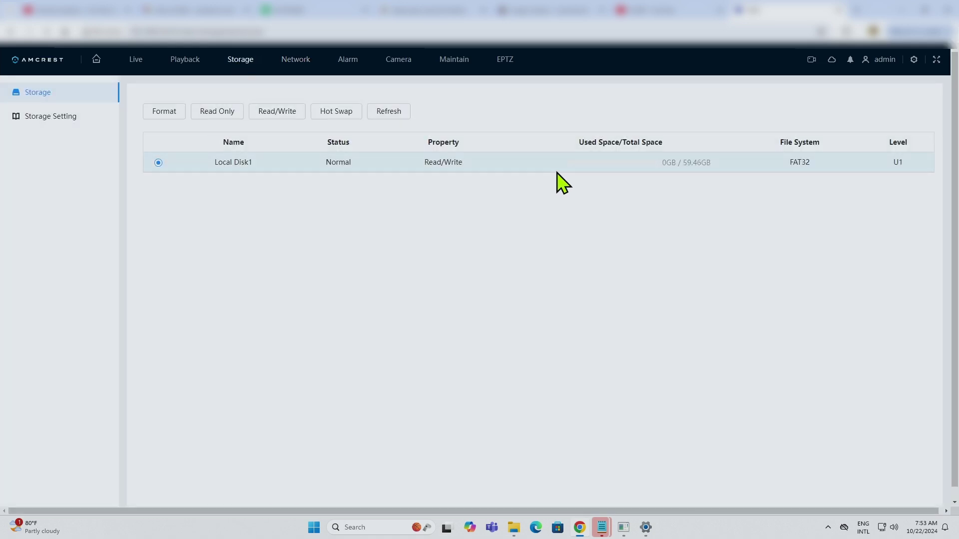
pyautogui.click(59, 122)
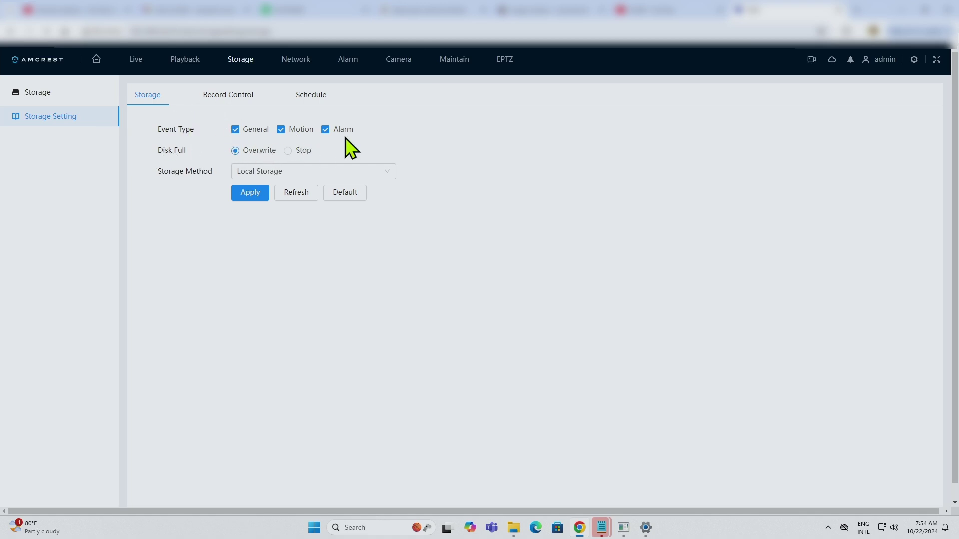
pyautogui.click(232, 100)
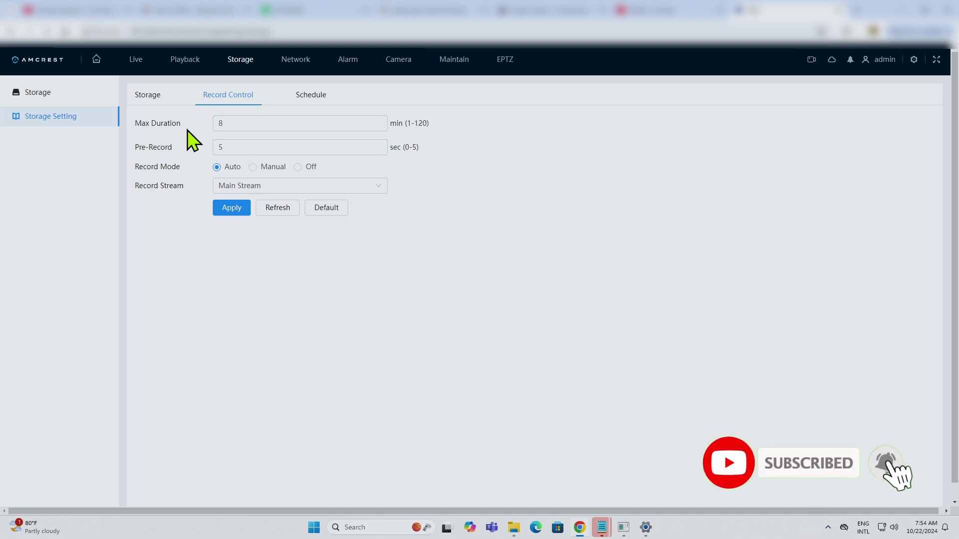
pyautogui.click(260, 189)
pyautogui.click(263, 202)
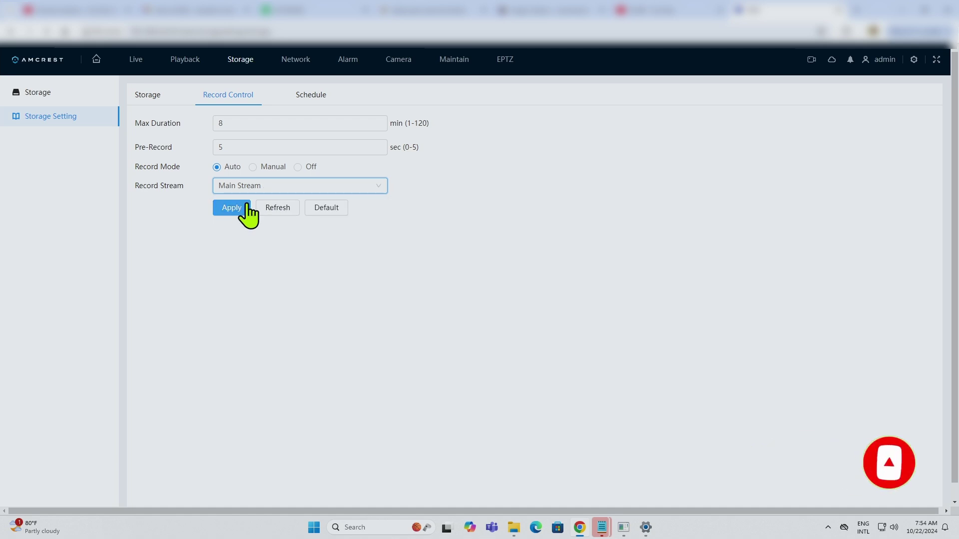
pyautogui.click(311, 96)
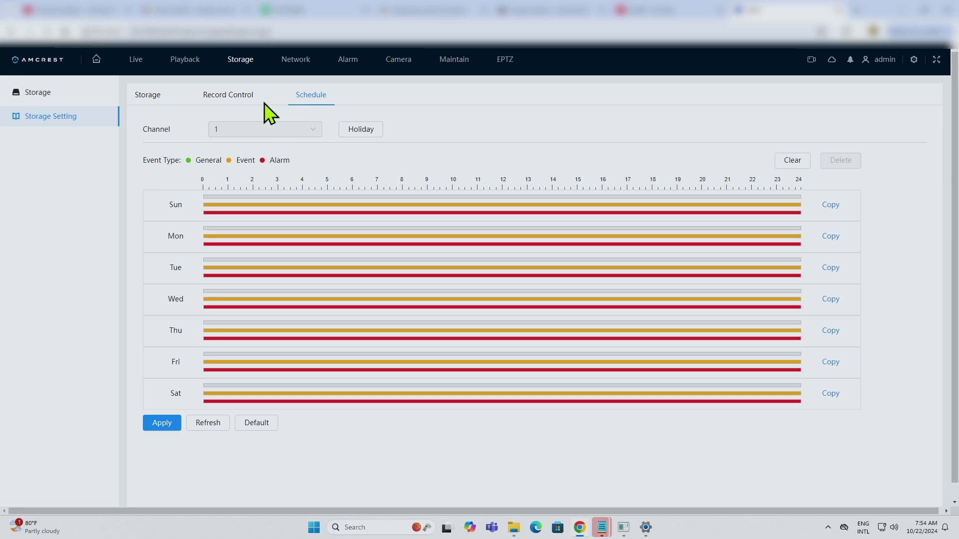
# Switch back to the Live tab to show the Channel 1 camera view
pyautogui.moveTo(136, 59)
pyautogui.click(135, 60)
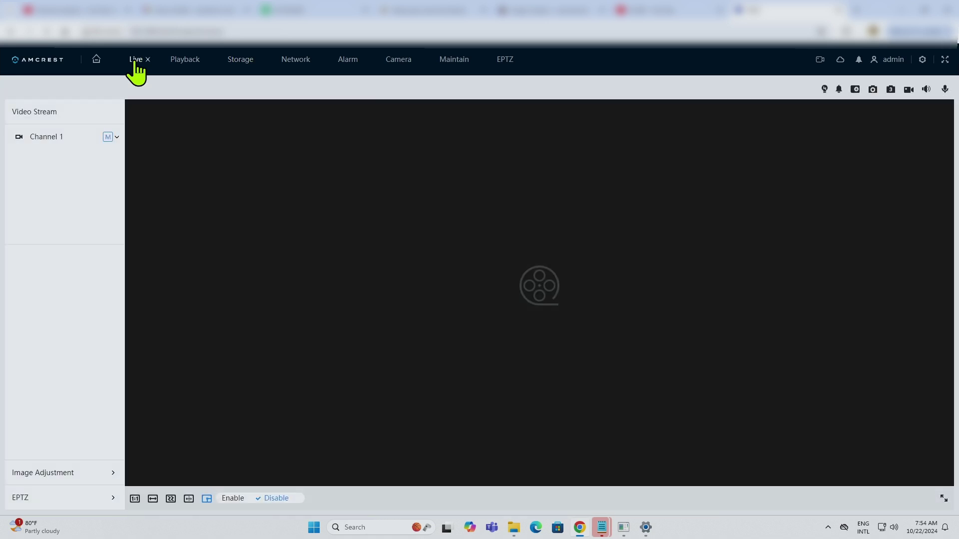